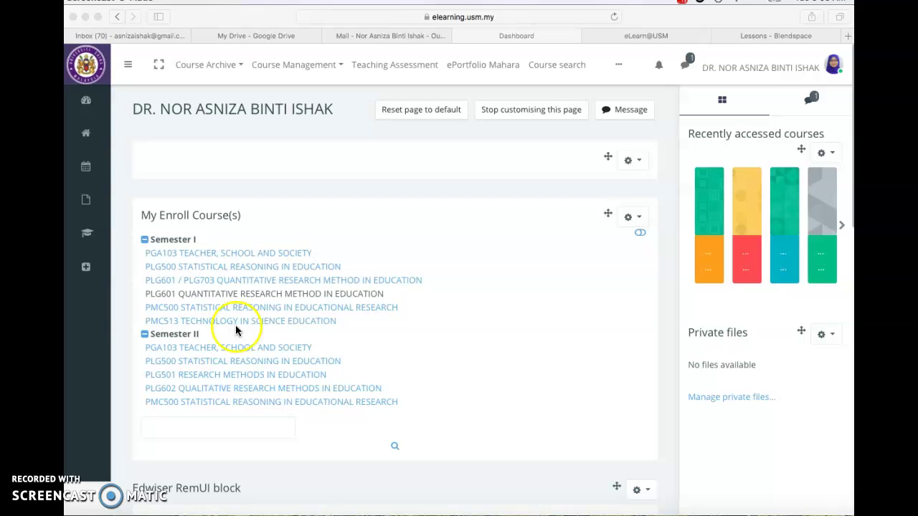
Step: Open the Semester II course PLG500 STATISTICAL REASONING IN EDUCATION and go to the section containing INTRODUCTION TO STATISTICS
left_click(233, 362)
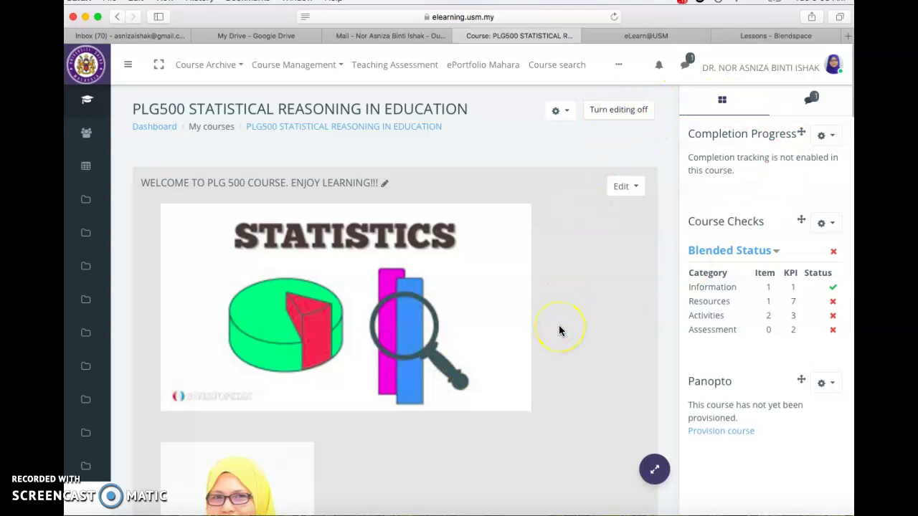
scroll(560, 331, "down", 10)
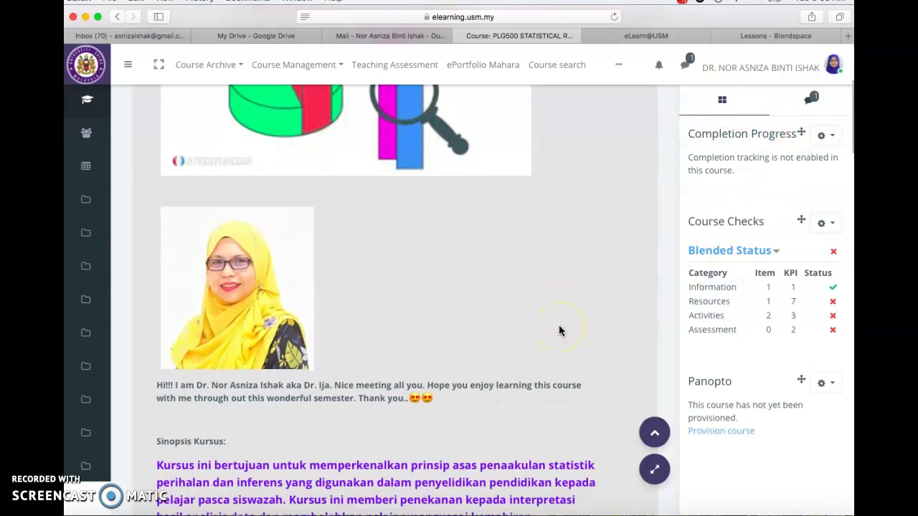
scroll(560, 331, "down", 15)
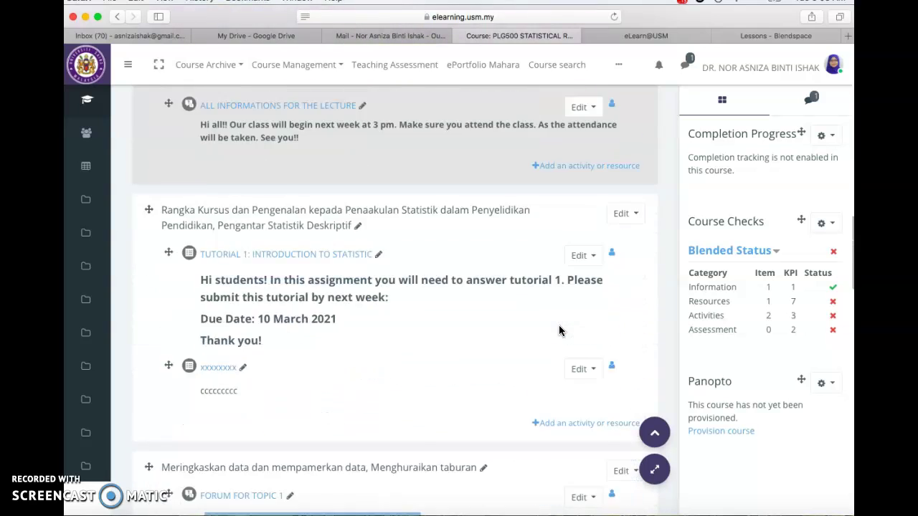
scroll(560, 331, "down", 5)
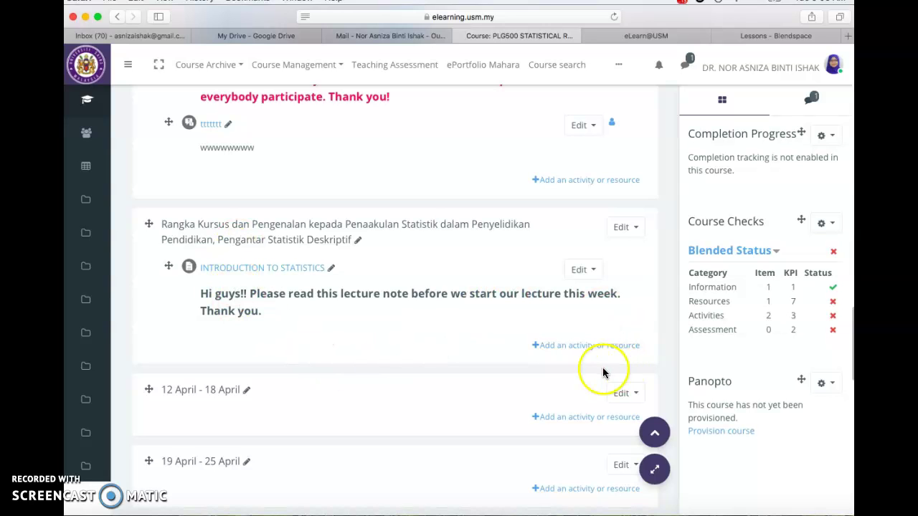
Step: Add a File resource to the section containing INTRODUCTION TO STATISTICS and name it "LECTURE NOTE FOR WEEK 1"
left_click(590, 347)
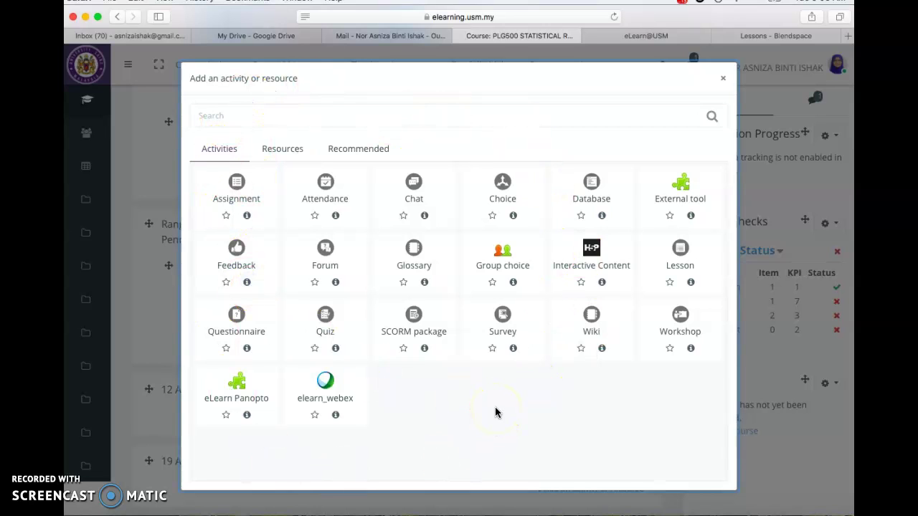
left_click(281, 154)
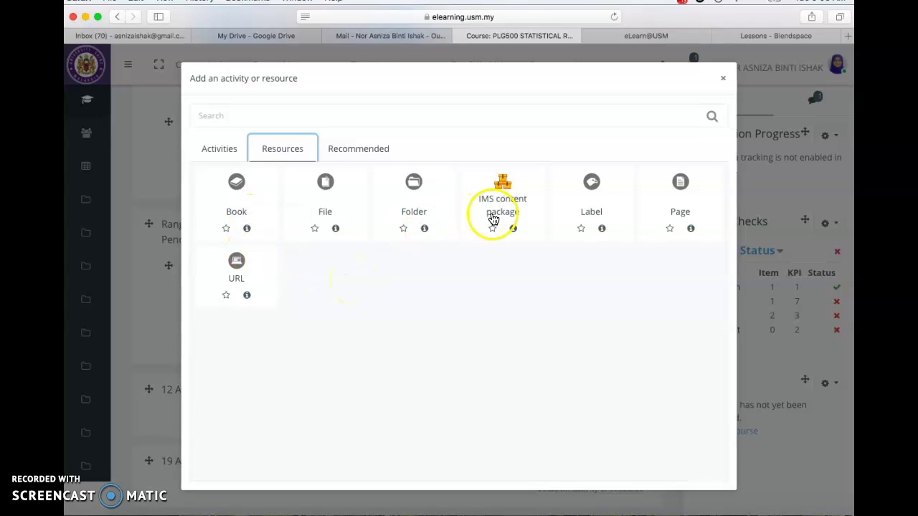
left_click(339, 196)
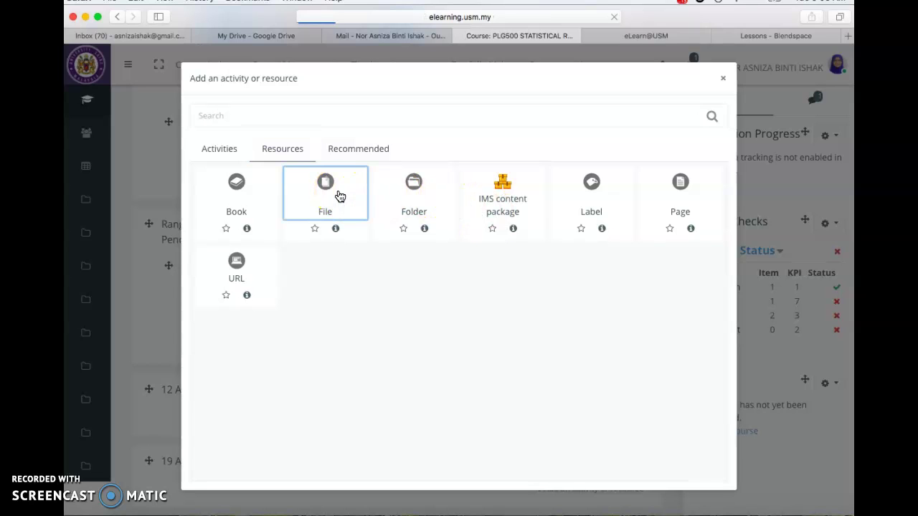
left_click(378, 315)
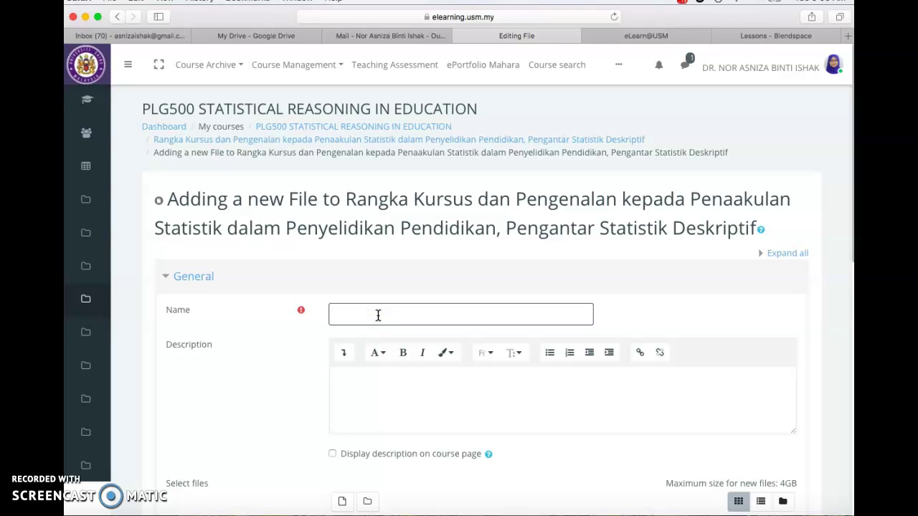
type("LECTURE NOTE FOR WEEK 1")
Step: Enter the description "Hi guys! This file contain the lecture note regarding introduction to statistics. Please read it before the lecture. Thank you."
left_click(423, 381)
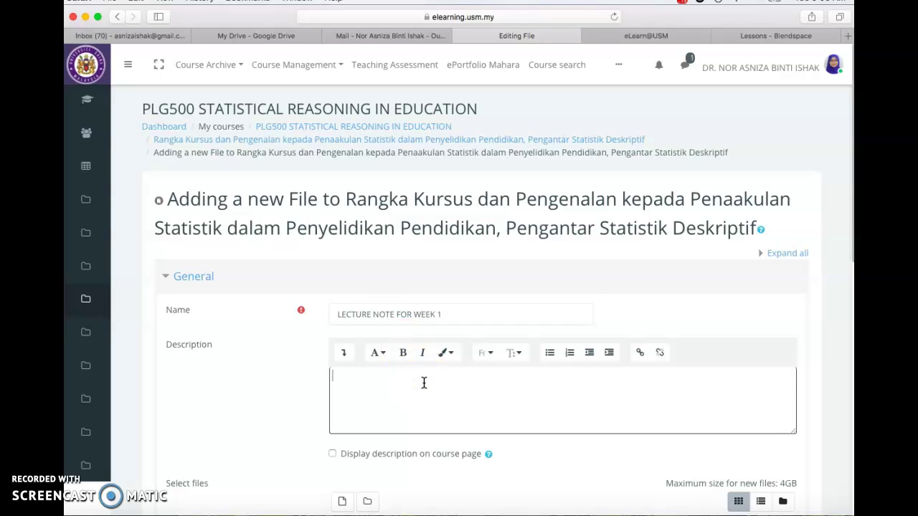
type("Hi guys! This file cotain the lecture n")
key("BackSpace")
type("note regarding introduction to statistics. Please read")
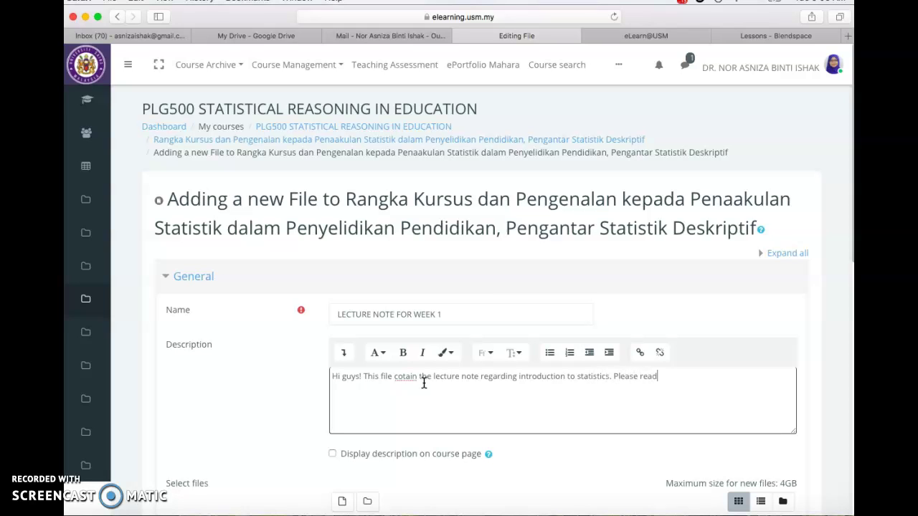
type(" it before the lecture. Thank you.")
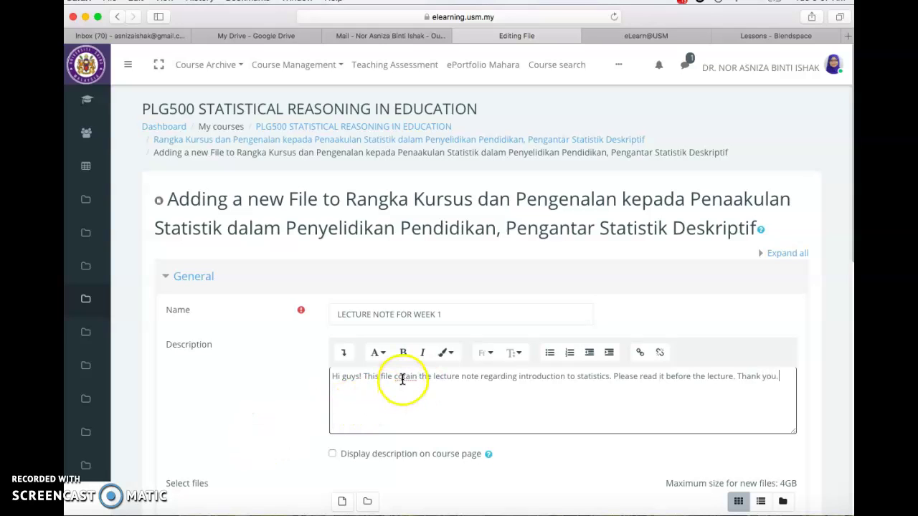
left_click(402, 378)
type("n")
Step: Make the whole description bold and larger, and enable displaying it on the course page
left_click_drag(784, 377, 317, 378)
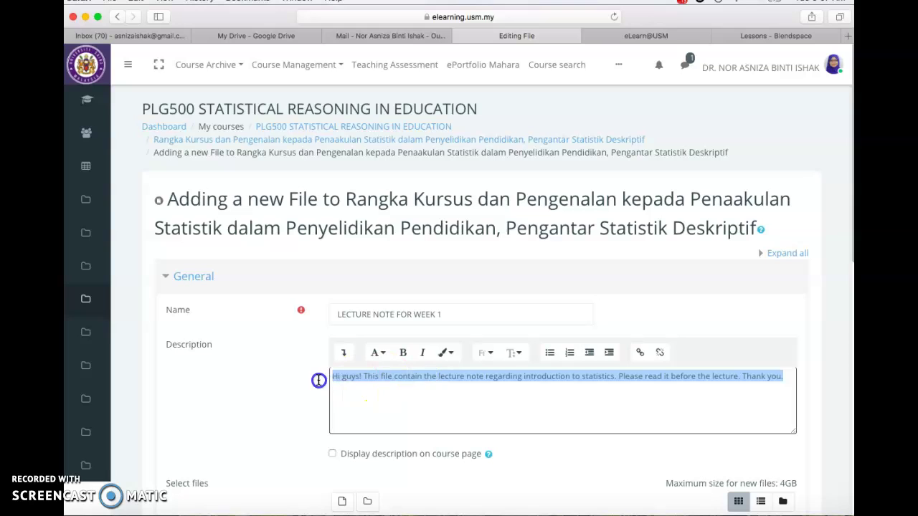
left_click(402, 352)
left_click(516, 355)
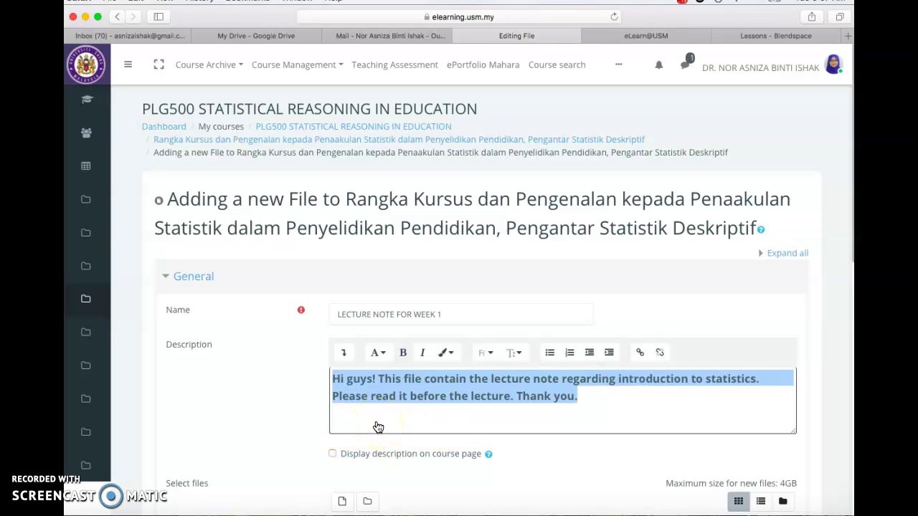
scroll(378, 427, "down", 2)
left_click(428, 350)
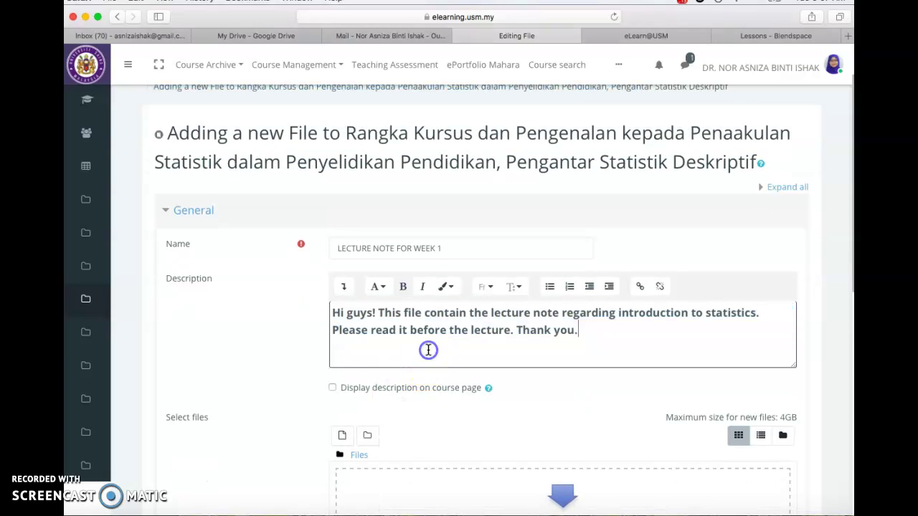
left_click(332, 387)
Step: Upload PMC500 K - Kuliah 1.pdf from the computer as the resource's file
scroll(426, 360, "down", 5)
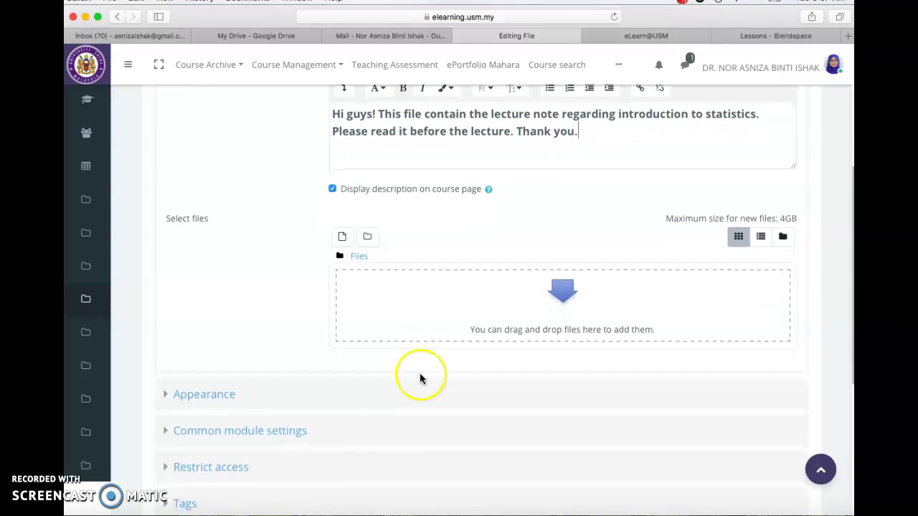
scroll(222, 262, "up", 2)
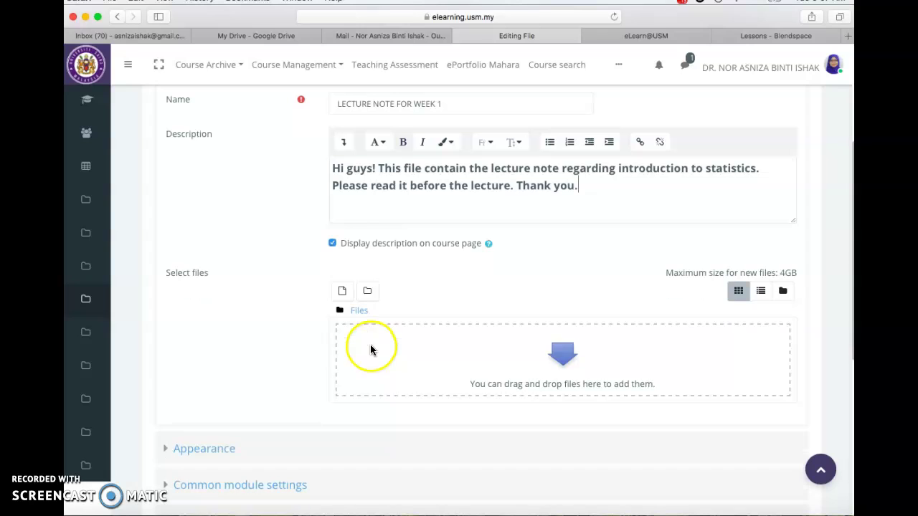
left_click(342, 292)
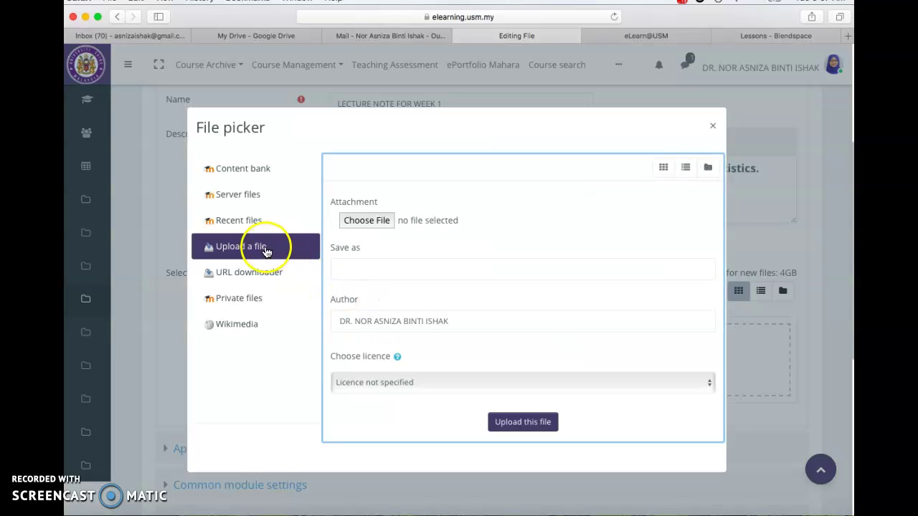
left_click(367, 220)
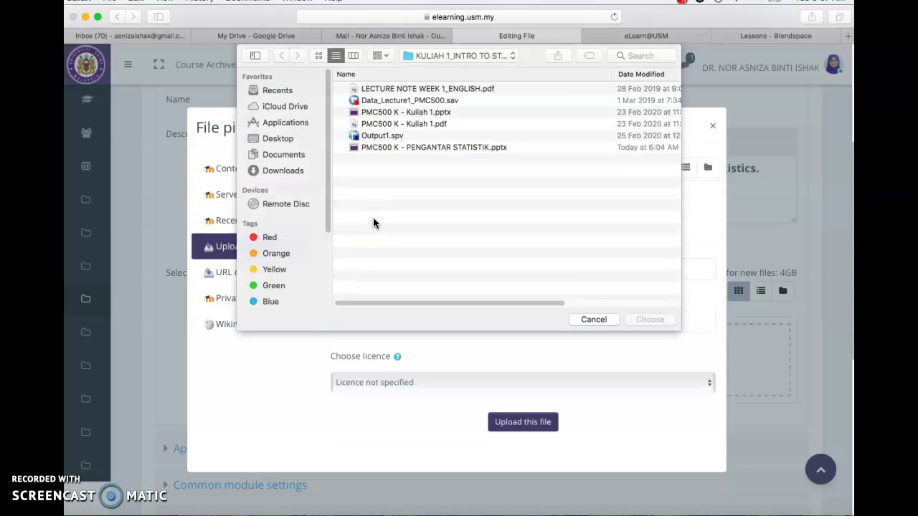
left_click(404, 127)
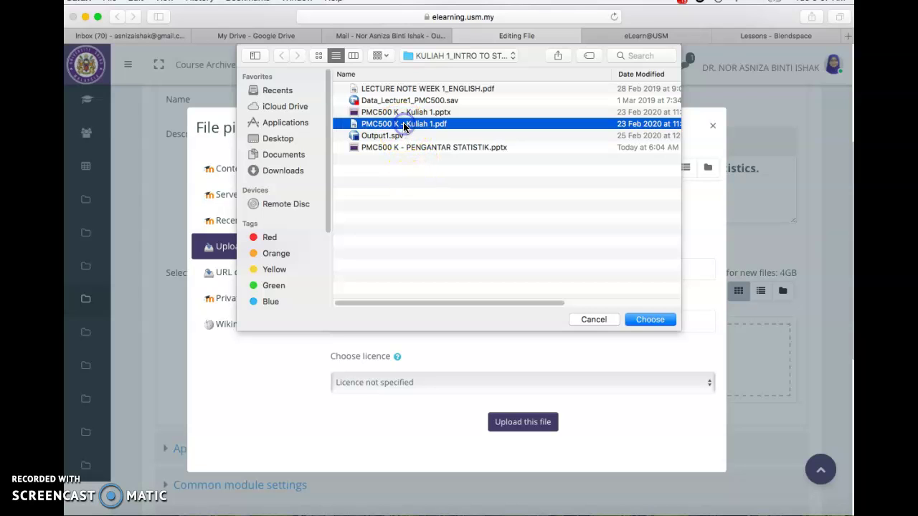
left_click(649, 320)
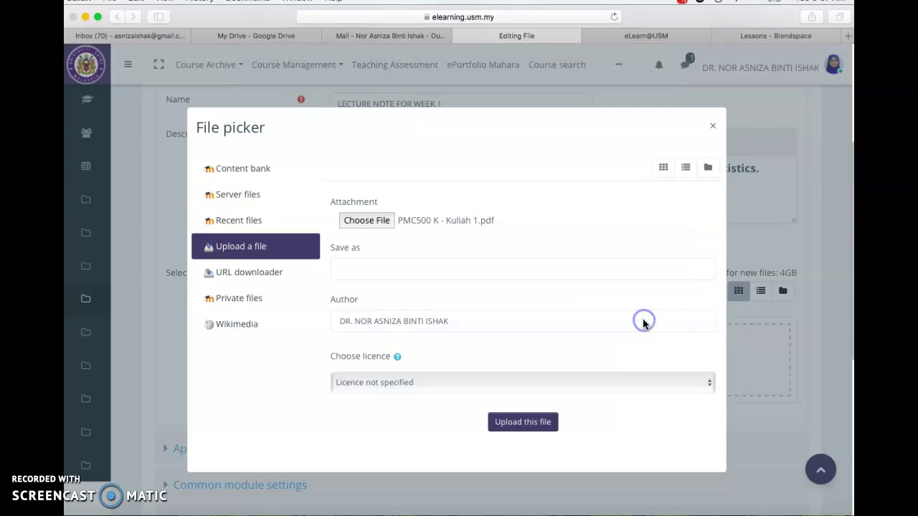
left_click(529, 424)
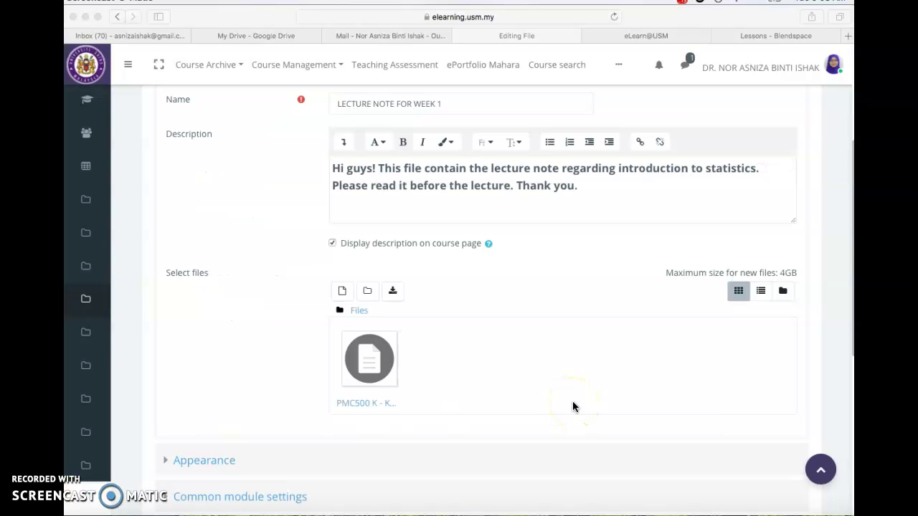
Step: Save the new File resource and return to the course page
scroll(572, 402, "up", 5)
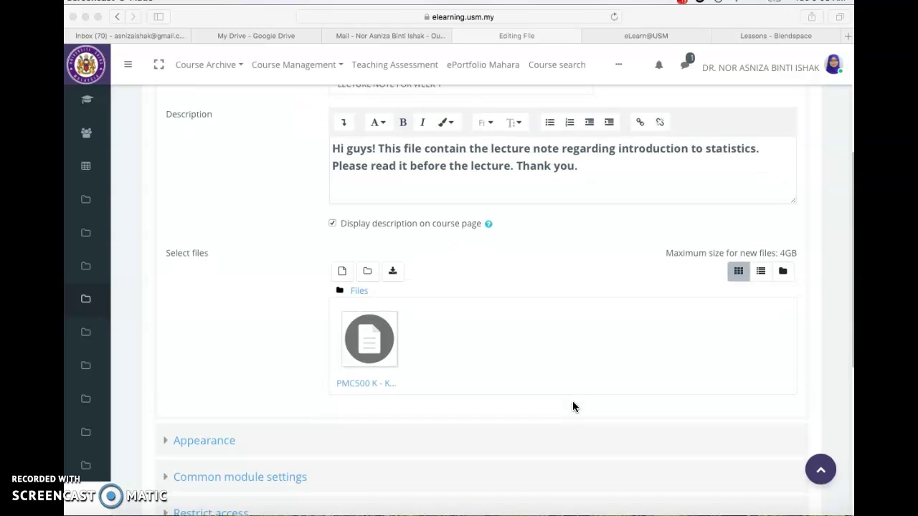
scroll(572, 406, "down", 10)
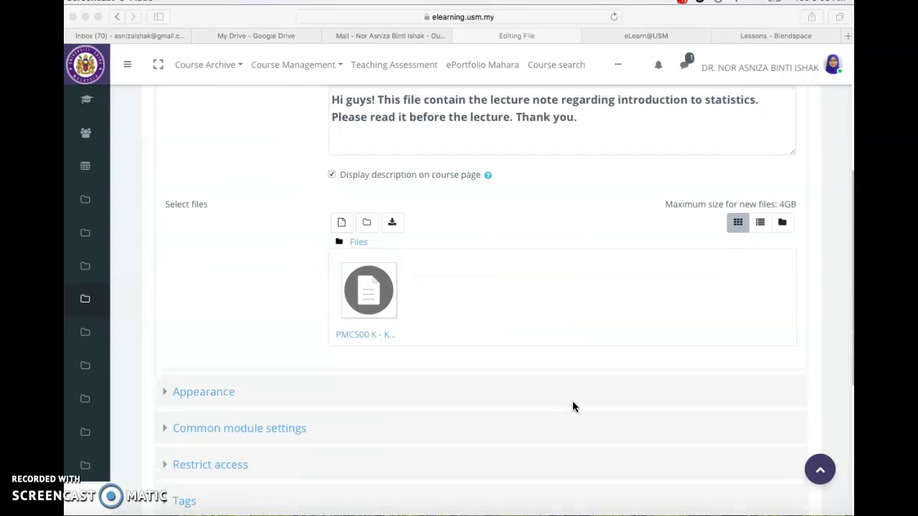
scroll(572, 406, "down", 2)
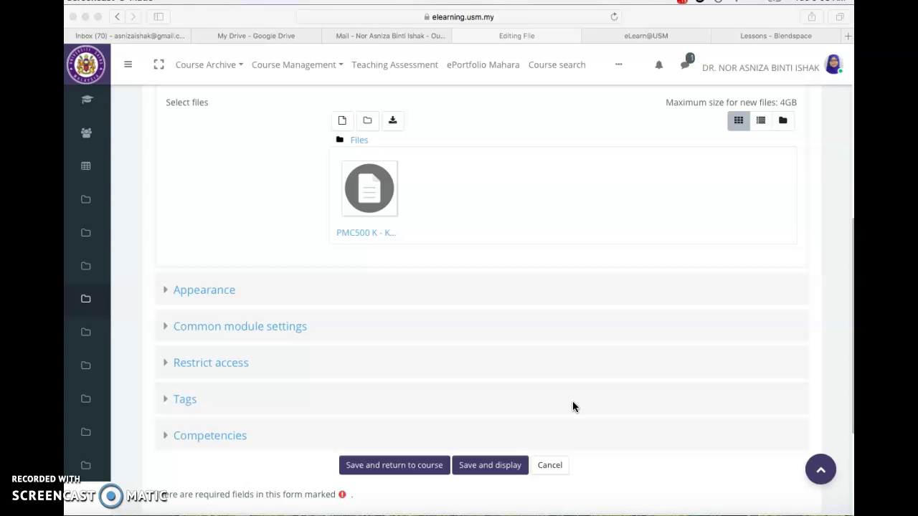
scroll(572, 407, "down", 2)
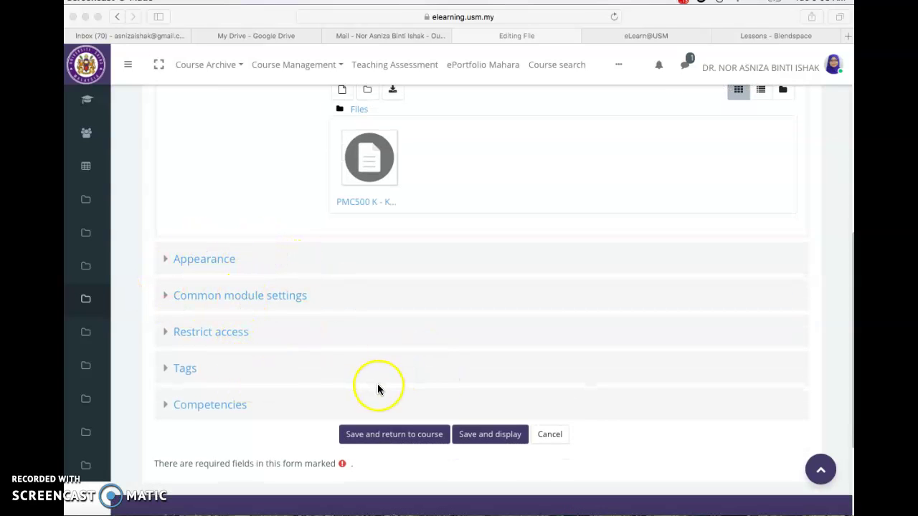
left_click(394, 437)
left_click(385, 436)
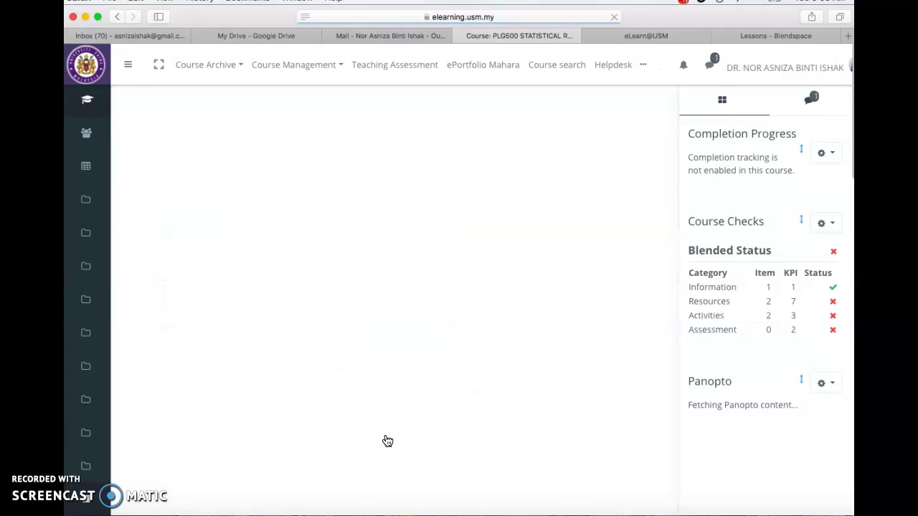
Step: Open the LECTURE NOTE FOR WEEK 1 resource from the course page to check the uploaded file
scroll(387, 440, "up", 4)
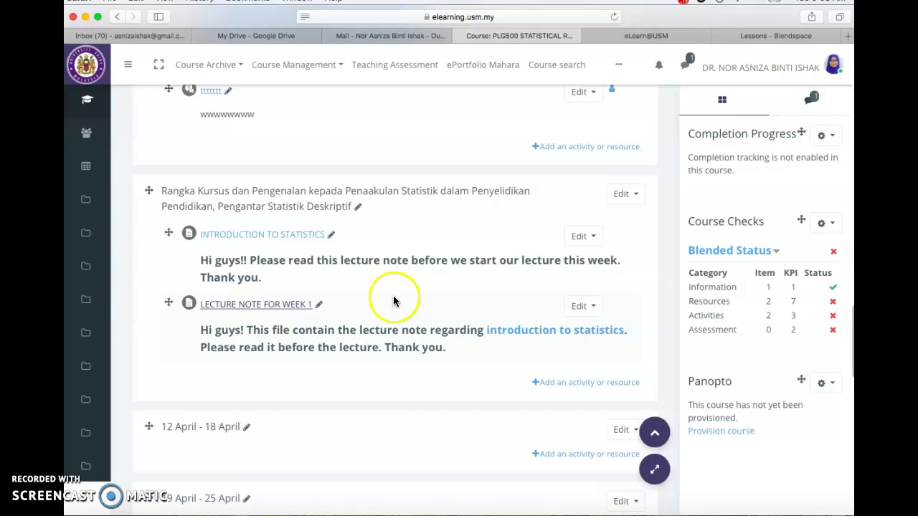
left_click(209, 307)
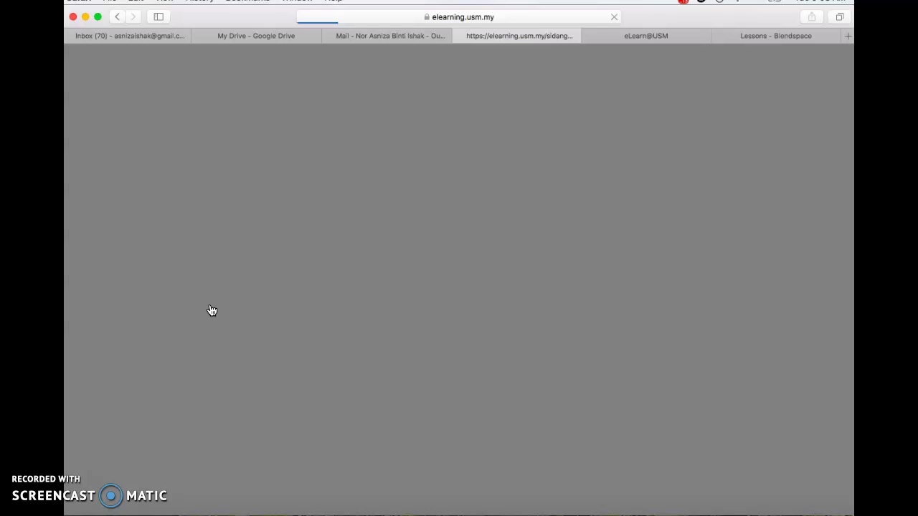